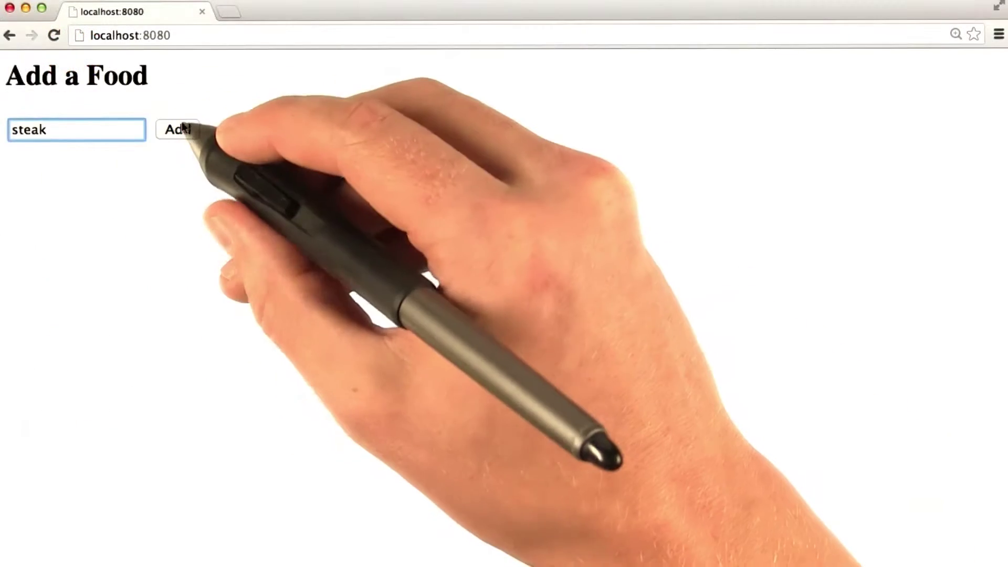
Submit 'steak' and highlight its food=steak and hidden food=eggs values in the URL
key("Return")
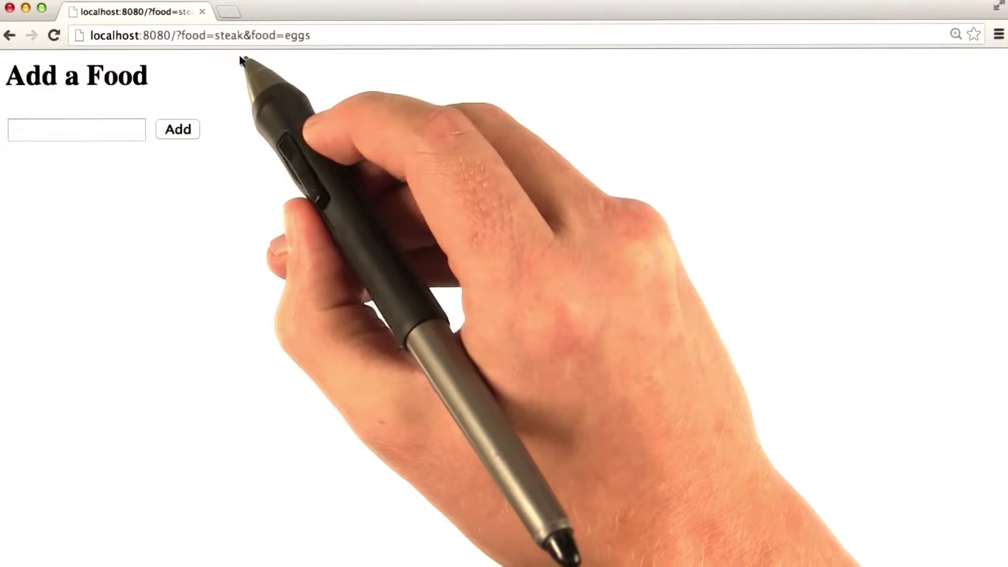
left_click_drag(185, 40, 312, 36)
left_click(267, 43)
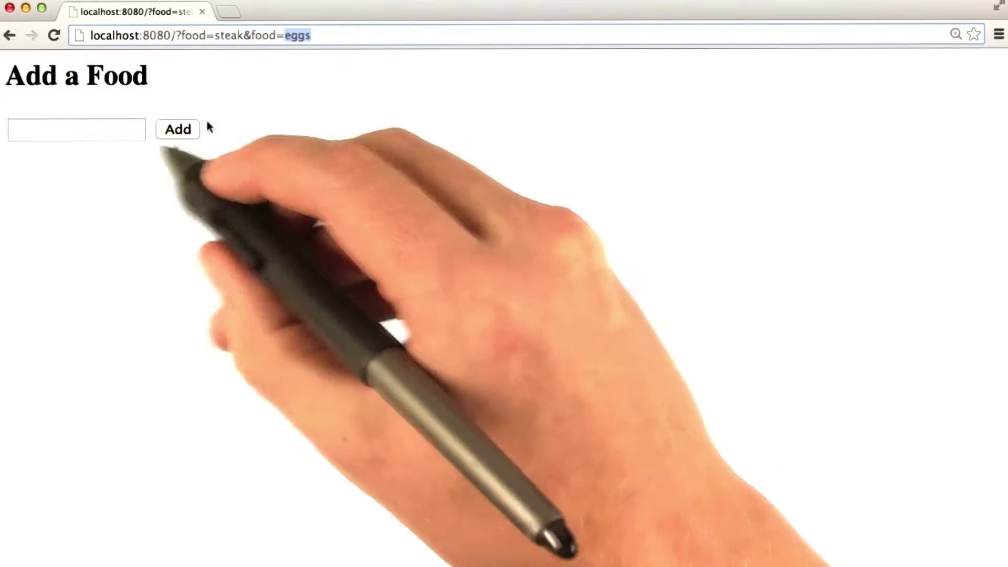
left_click(135, 130)
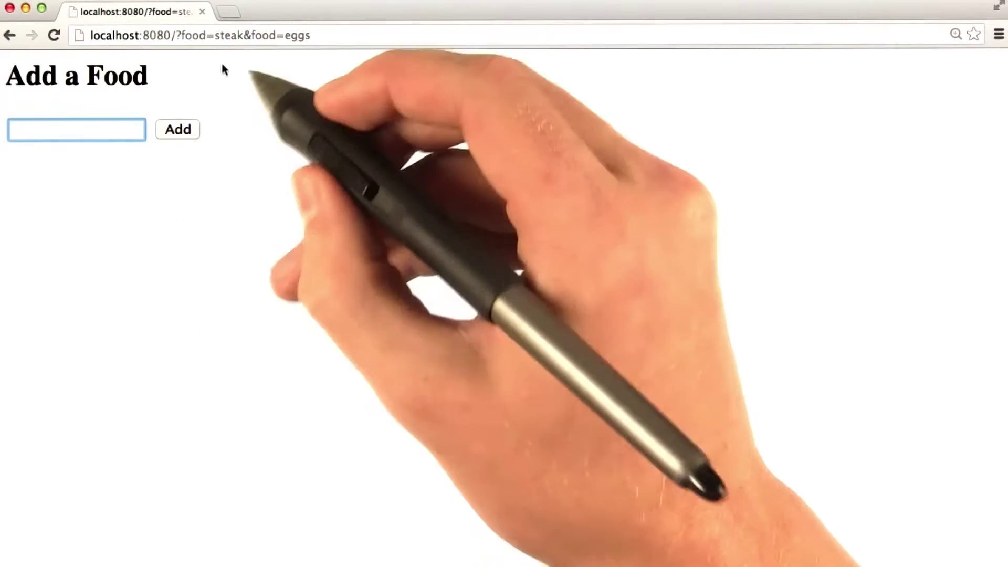
type("p")
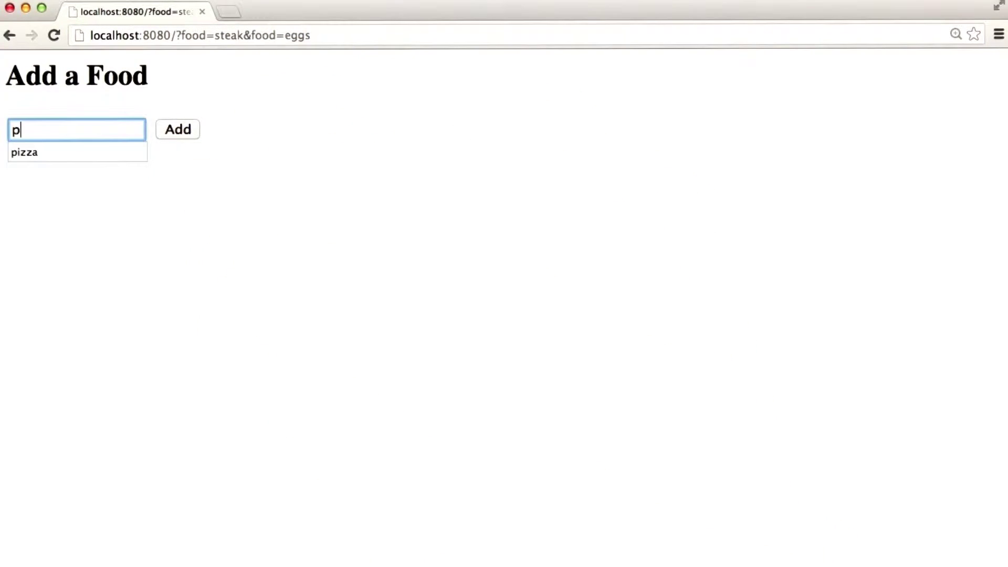
type("izza")
Submit 'pizza' and then 'eggs', highlighting each value in the resulting URL
key("Return")
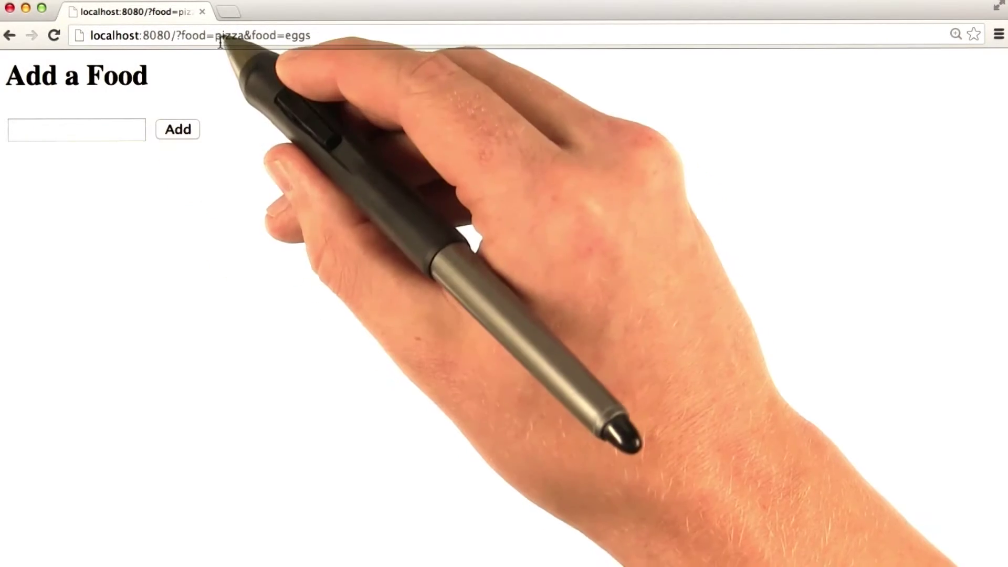
left_click_drag(216, 36, 246, 36)
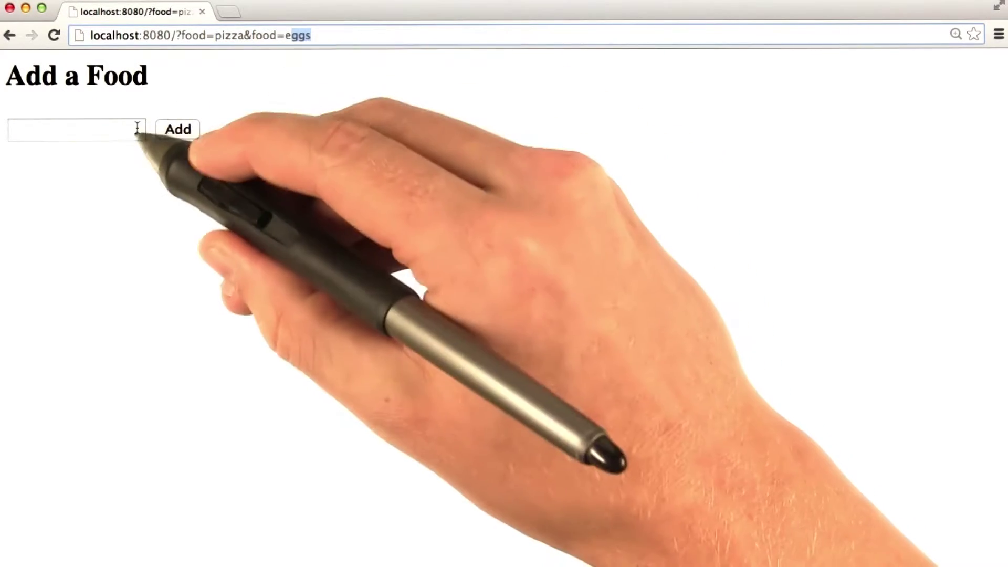
left_click(128, 132)
type("eggs")
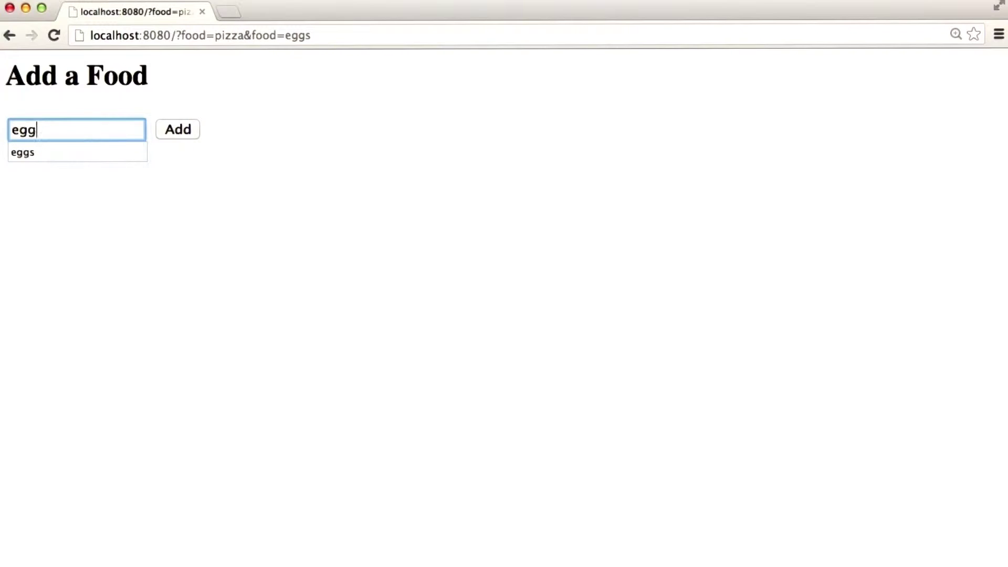
key("Return")
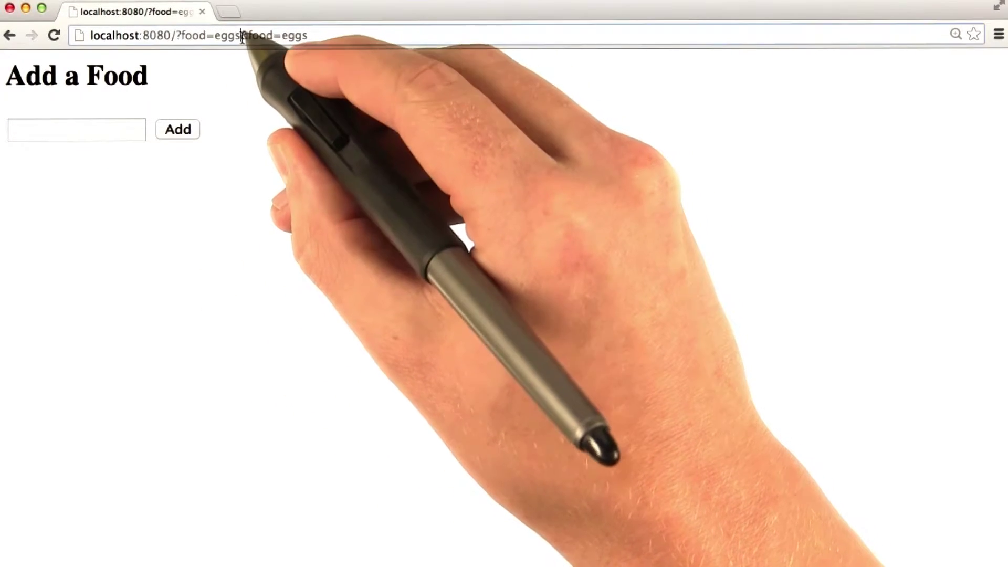
left_click_drag(241, 36, 319, 34)
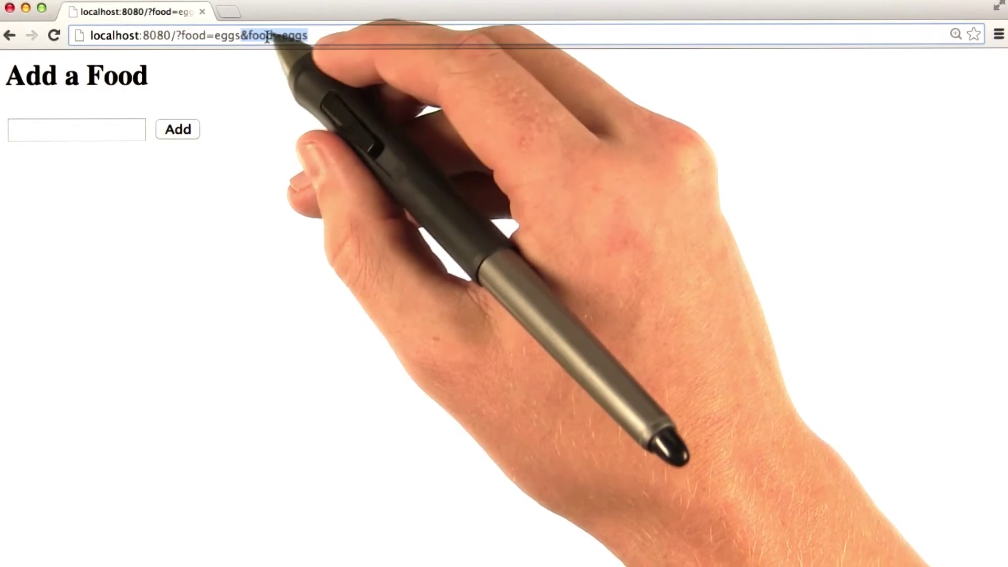
left_click_drag(181, 35, 235, 34)
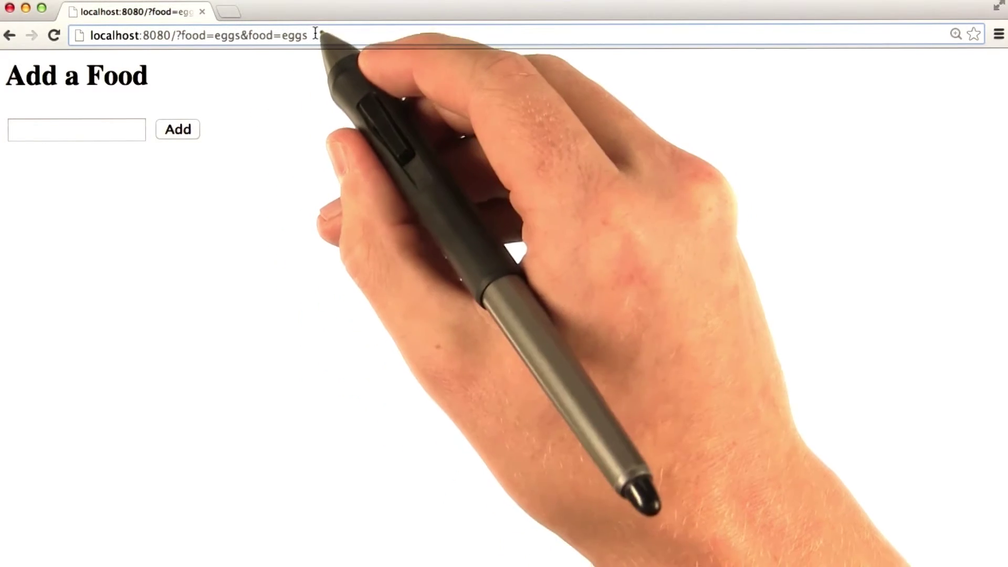
left_click_drag(314, 35, 250, 36)
left_click(311, 35)
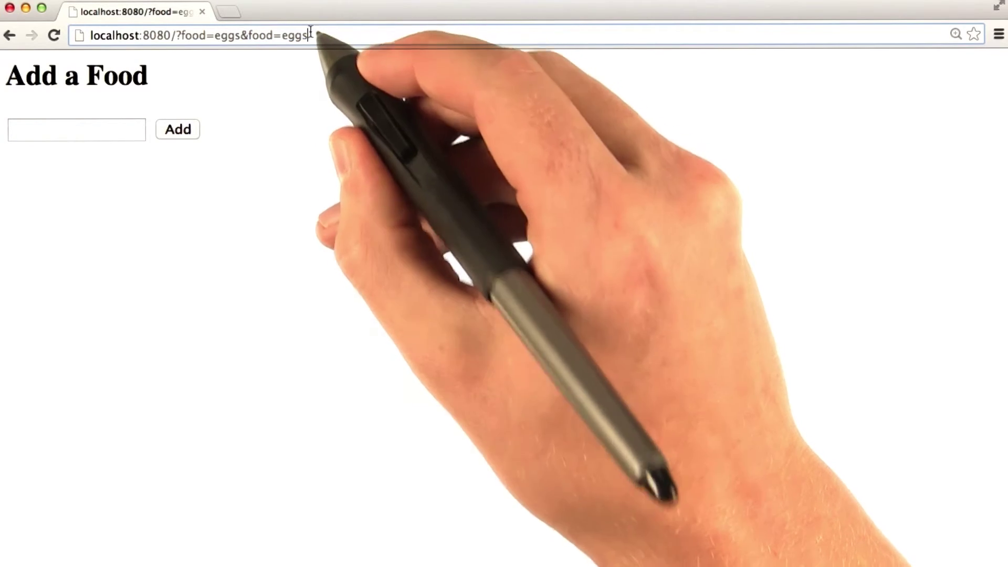